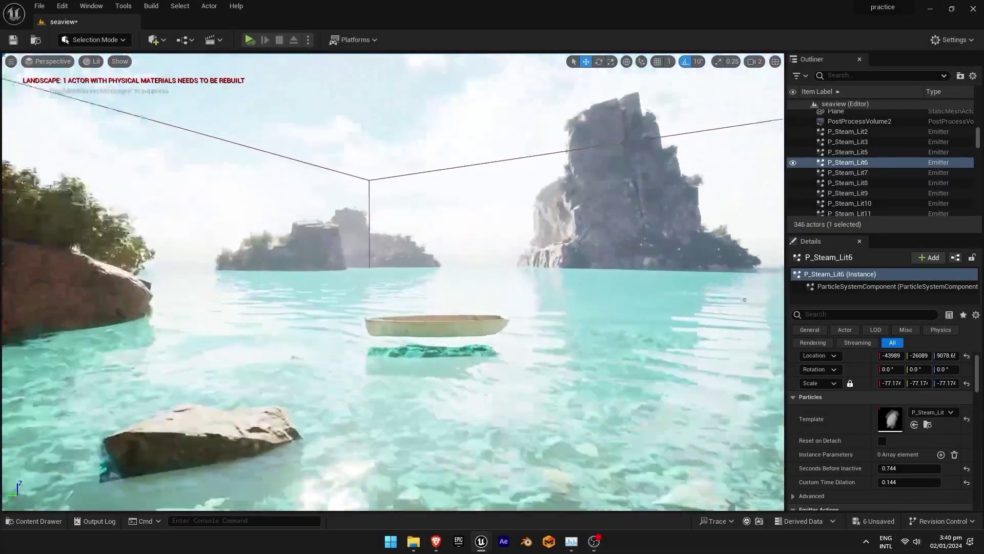
- Browse the boat search results on Sketchfab for a downloadable wooden boat model
key(w)
right_drag(491, 357, 506, 381)
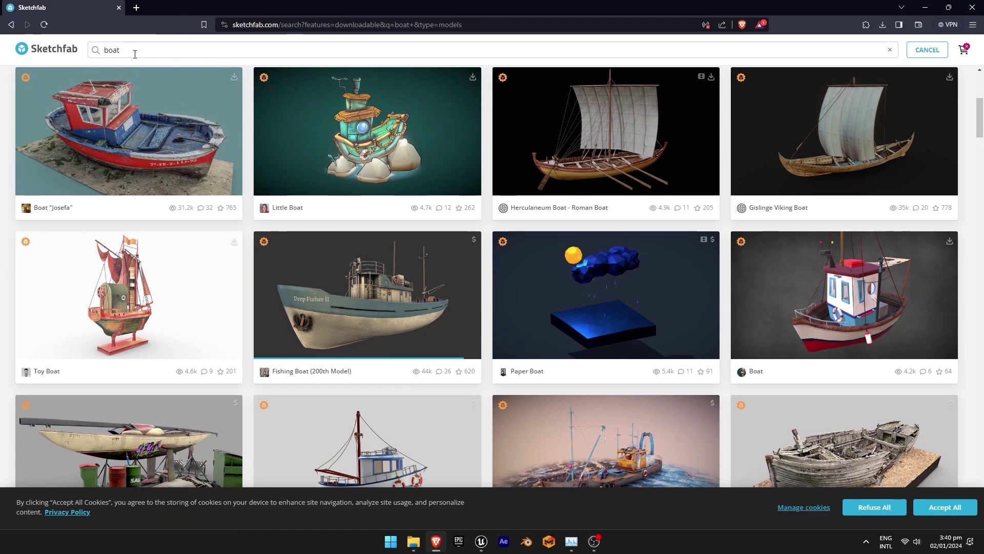
scroll(238, 249, up, 5)
scroll(504, 258, down, 15)
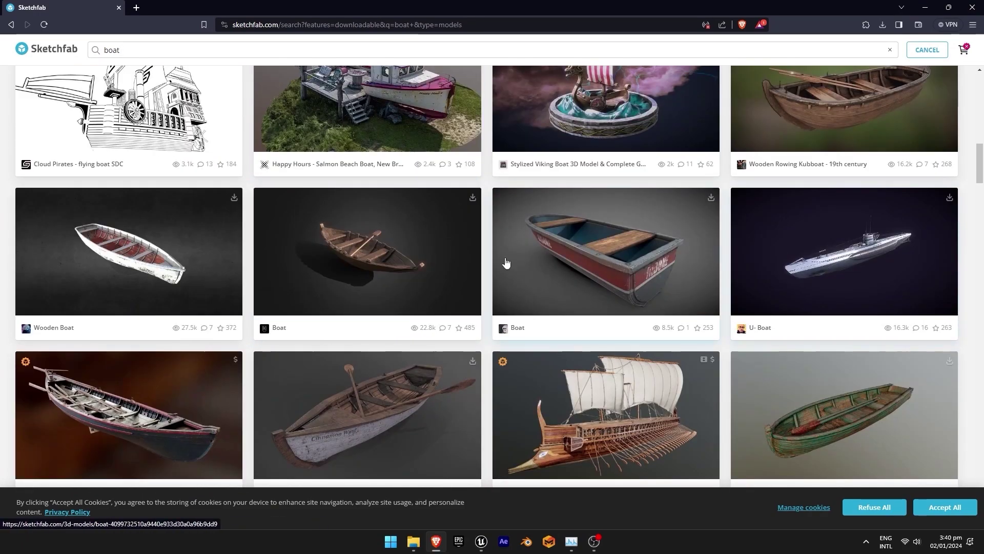
click(154, 261)
drag(300, 264, 369, 268)
scroll(205, 474, down, 3)
click(101, 392)
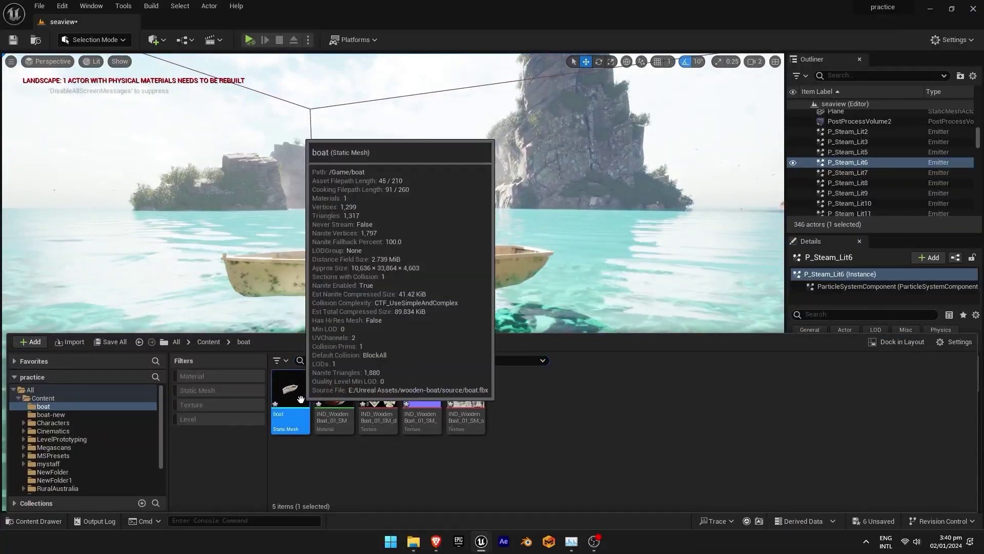
- Create a Blueprint Class with Actor as its parent in the boat content folder
click(293, 399)
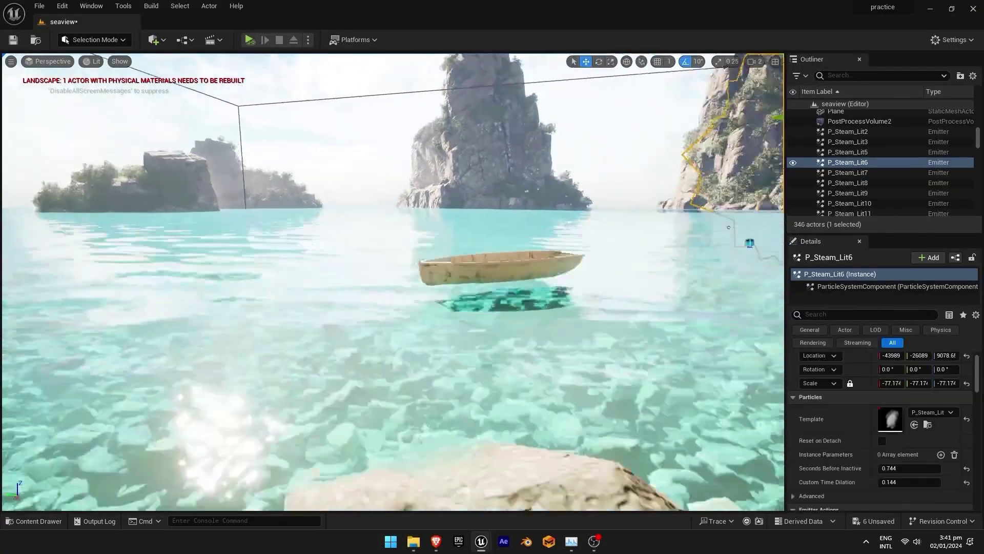
right_drag(418, 336, 441, 318)
key(ctrl+space)
click(290, 399)
right_click(511, 405)
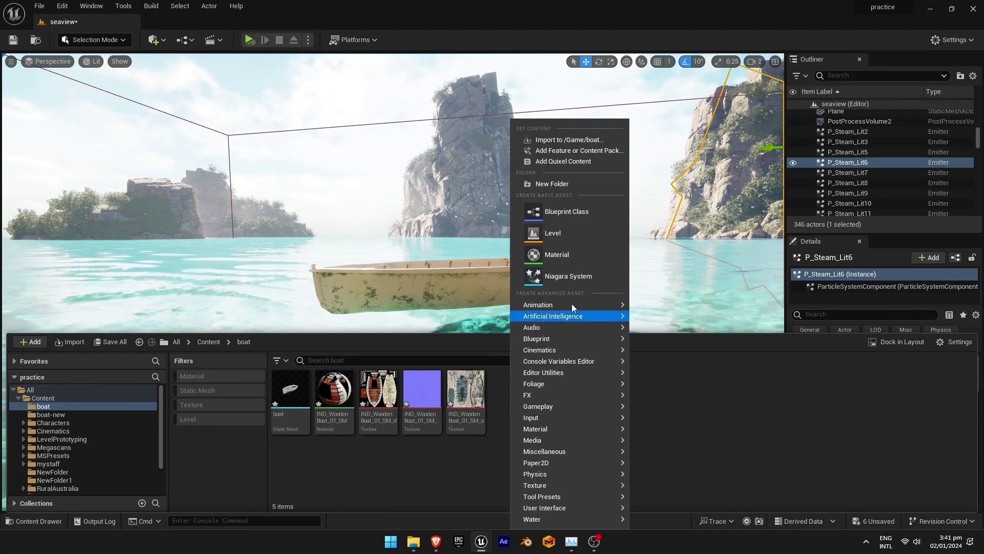
click(573, 214)
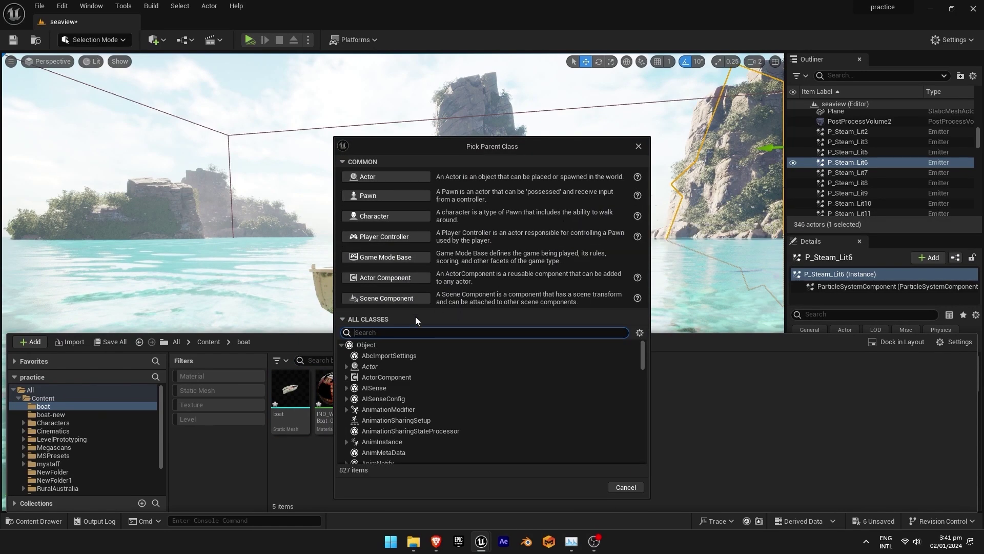
click(391, 177)
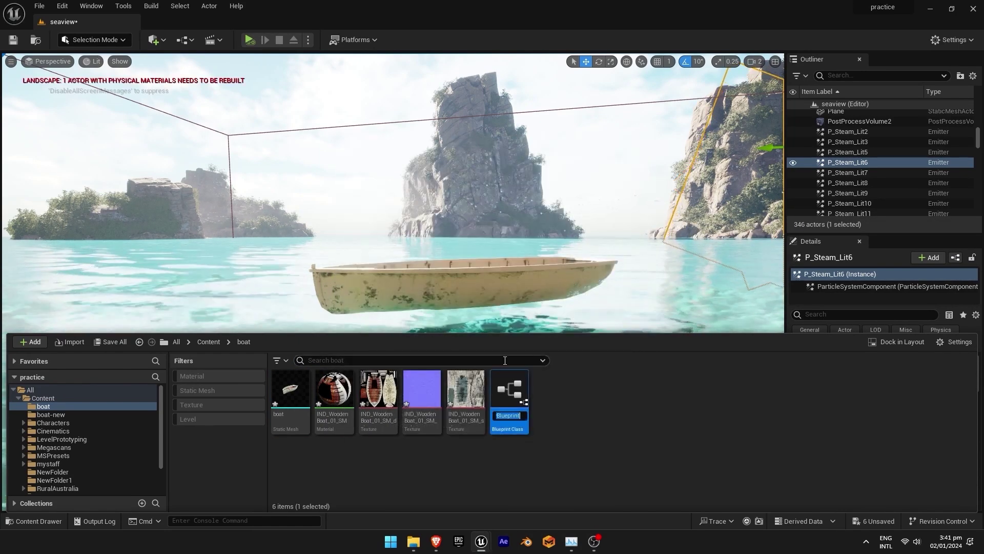
- Name the new Blueprint WODDEN_BOAT and open it for editing
text(WODE)
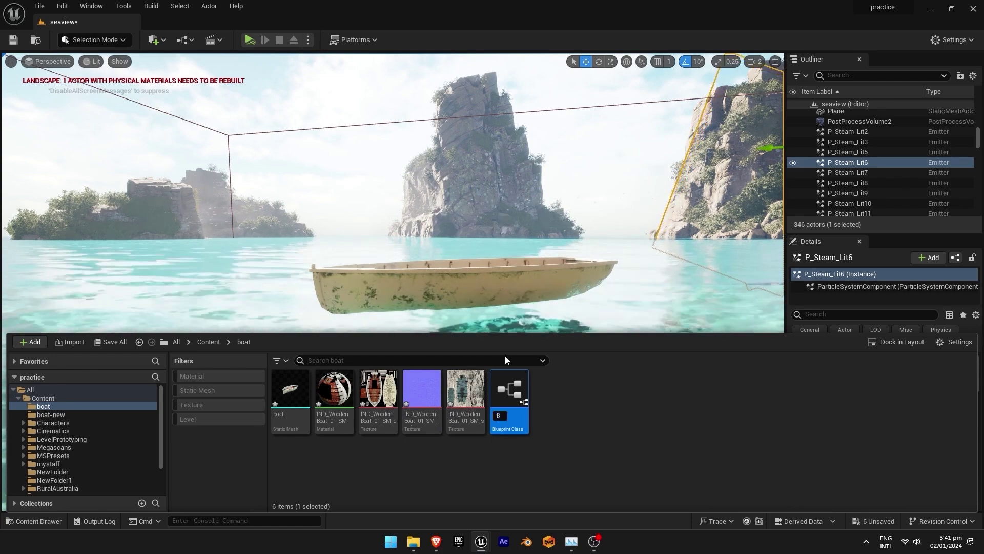
key(BackSpace)
text(DEN_BOAT)
key(Return)
double_click(511, 390)
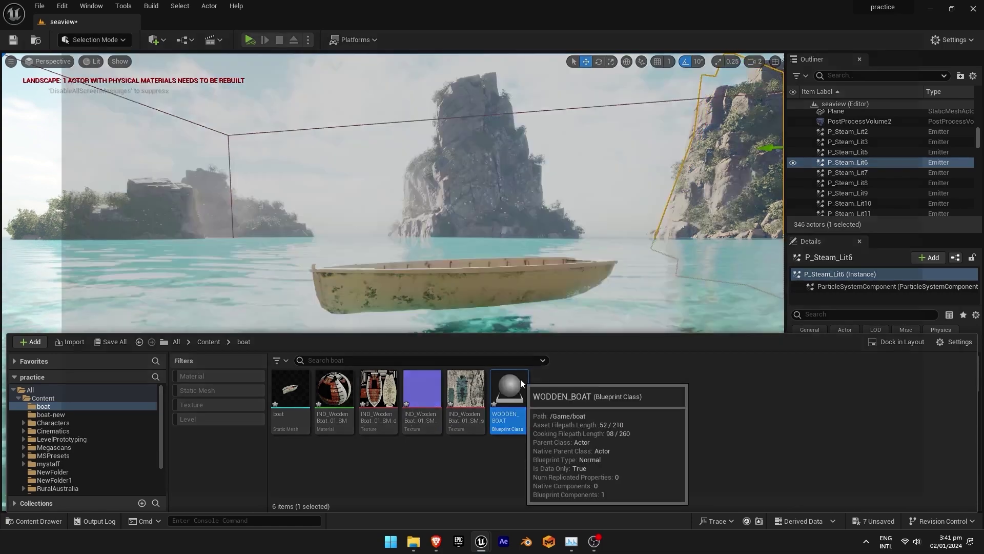
- Add a Static Mesh component named WODDEN_BOAT and make it the root in place of DefaultSceneRoot
click(23, 73)
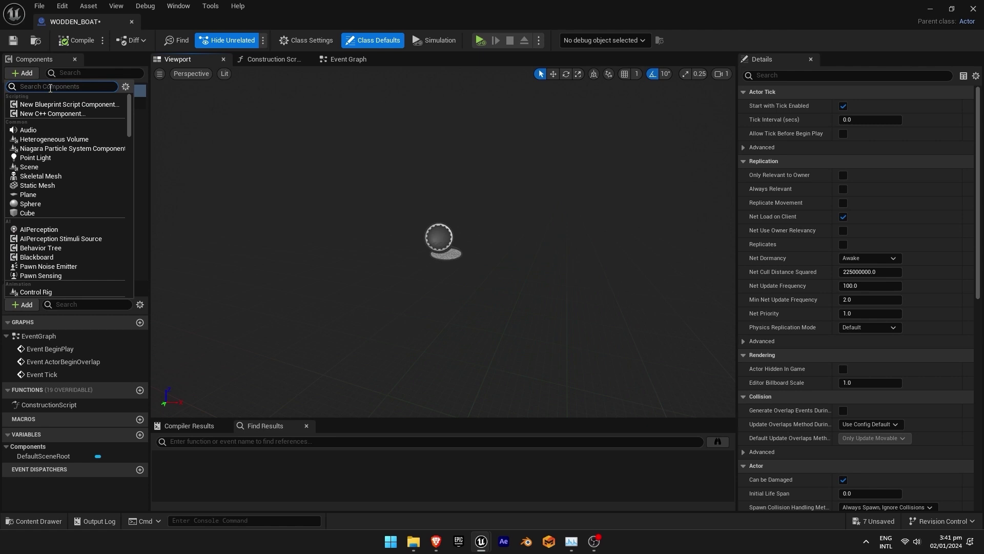
click(40, 182)
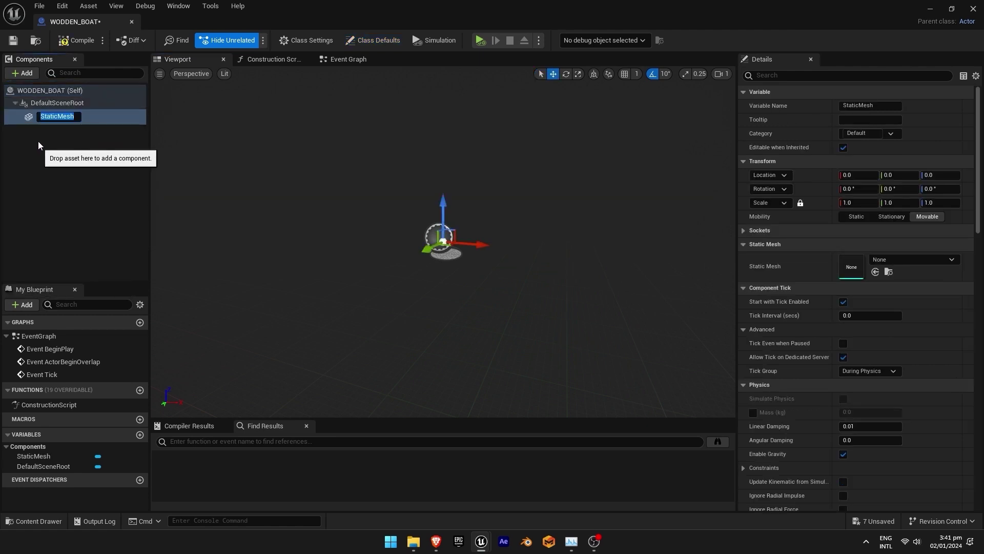
text(WODDEN_BOAT)
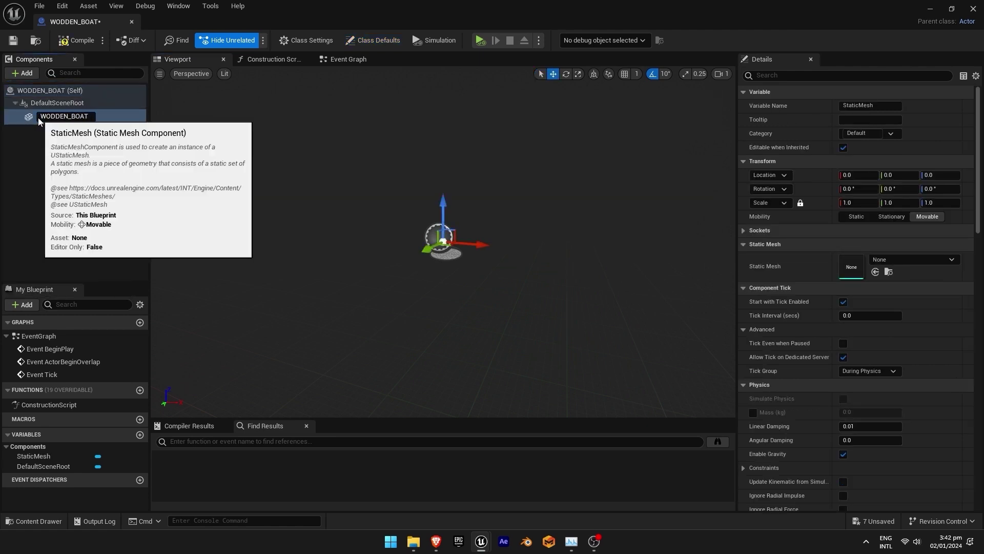
key(Return)
click(65, 151)
drag(60, 116, 61, 100)
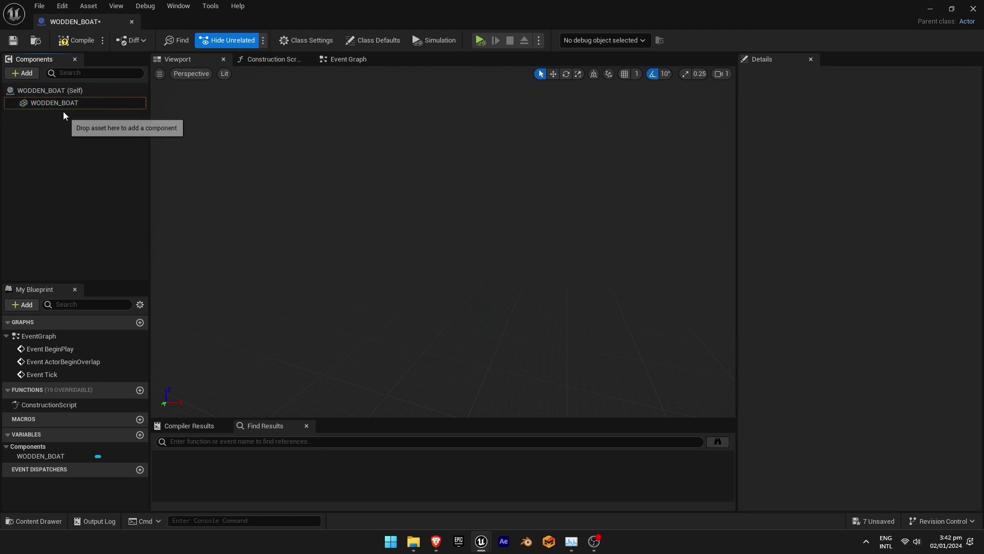
- Enable the mass override in the WODDEN_BOAT mesh component's physics settings
scroll(837, 201, down, 2)
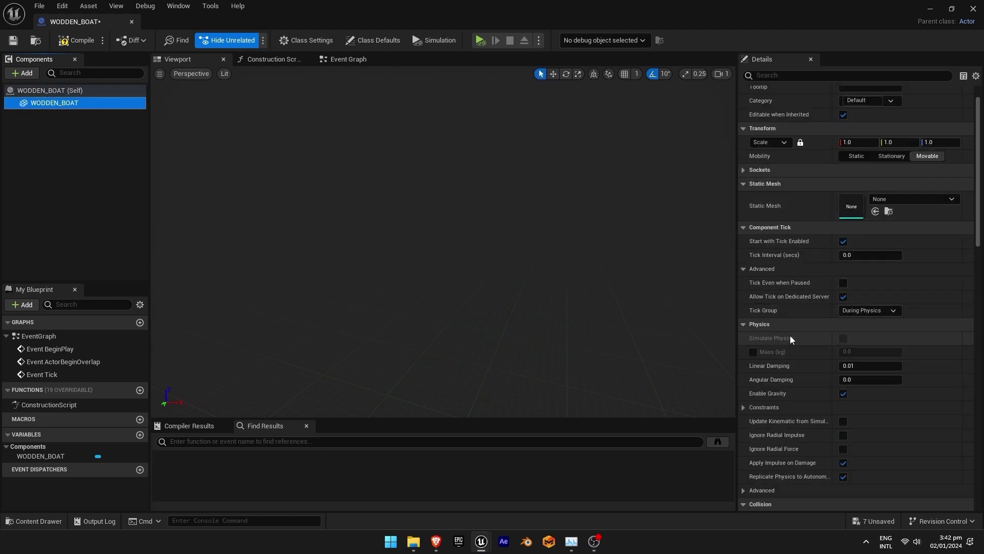
click(844, 340)
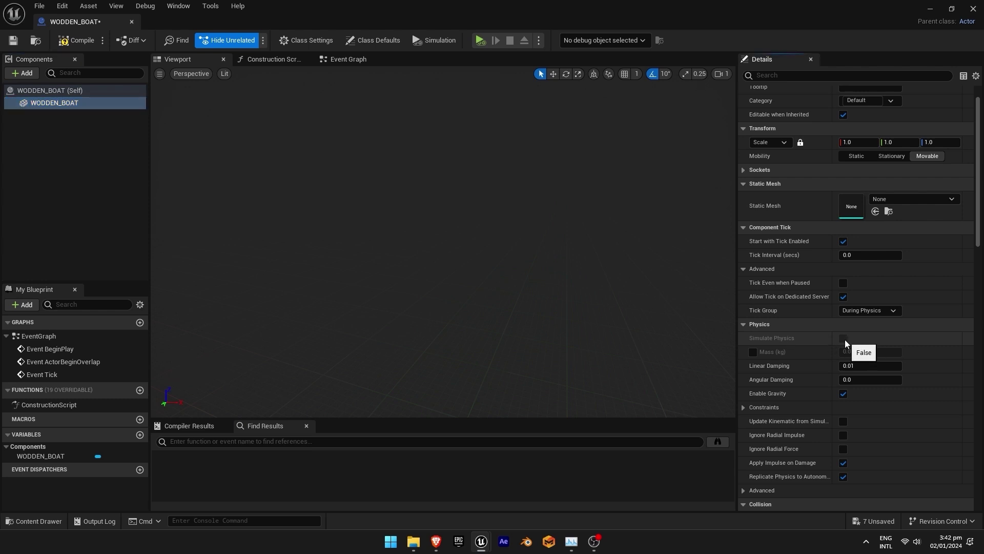
click(752, 352)
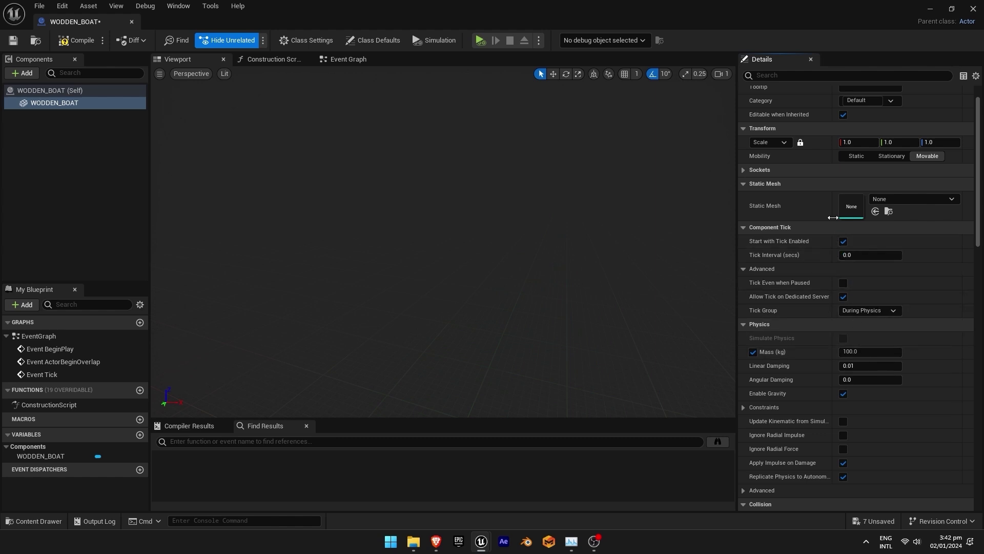
- Assign the boat static mesh to the WODDEN_BOAT component and enable Simulate Physics
click(883, 200)
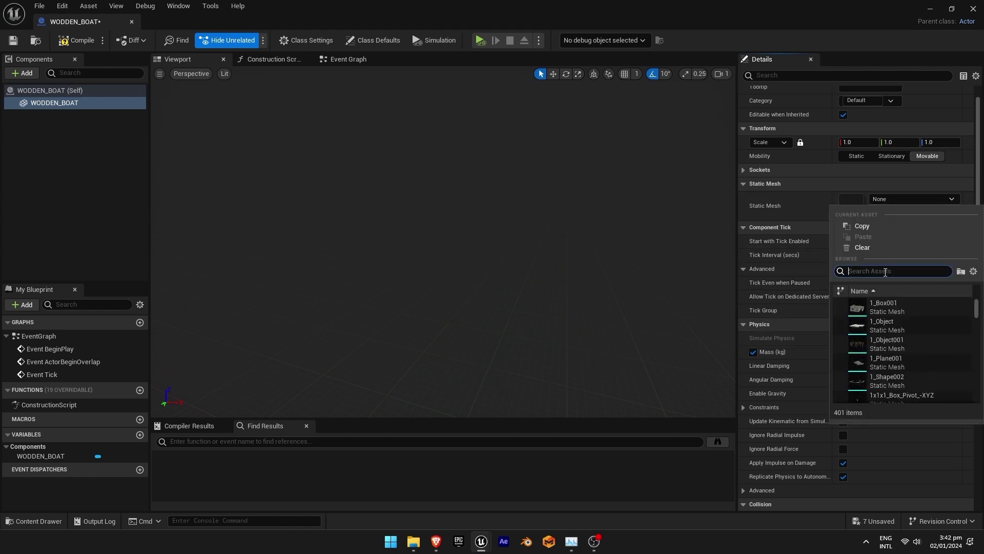
text(BOAT)
click(862, 305)
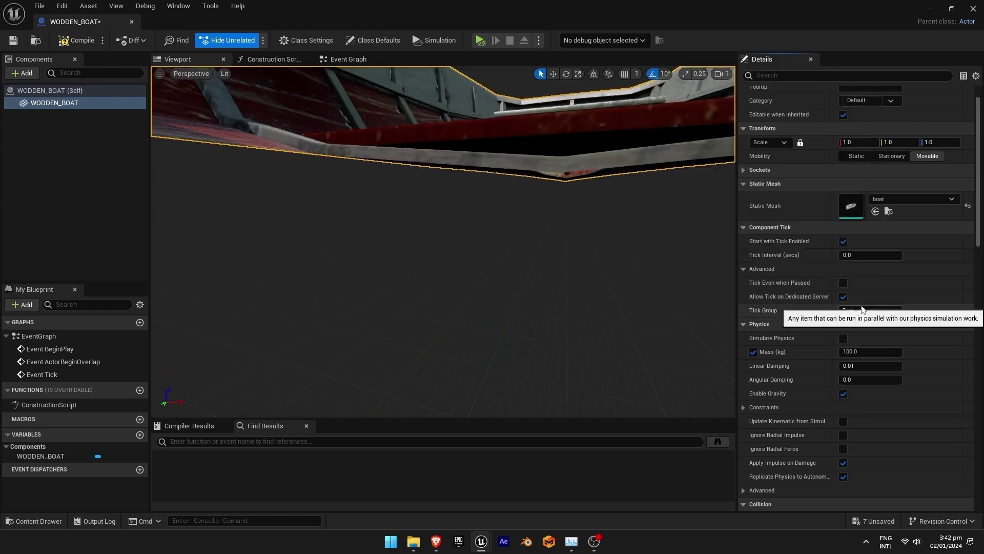
mouse_move(543, 152)
right_down()
mouse_move(535, 192)
mouse_move(549, 199)
mouse_move(569, 174)
mouse_move(539, 192)
mouse_move(543, 152)
right_up()
key(s)
scroll(535, 192, up, 5)
key(s)
scroll(854, 275, down, 3)
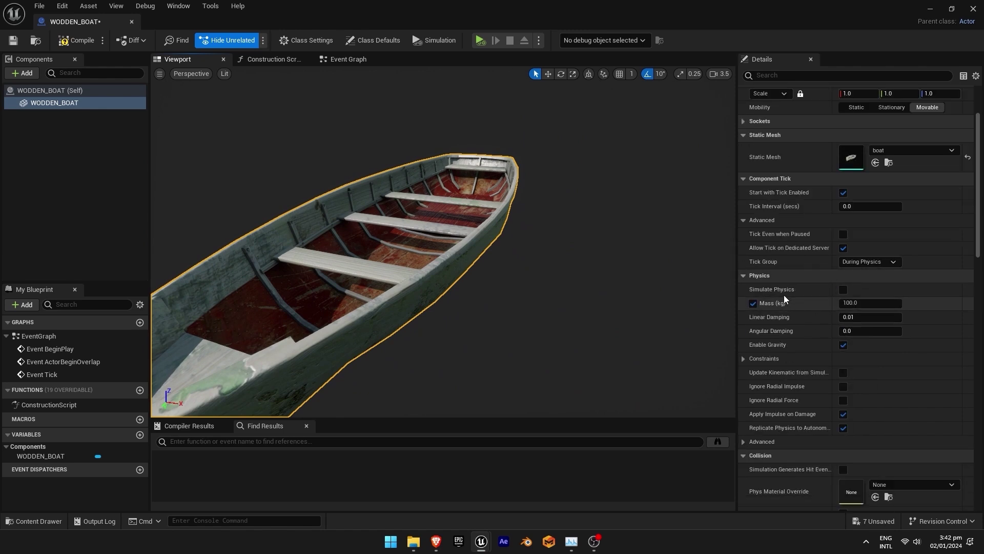
click(843, 290)
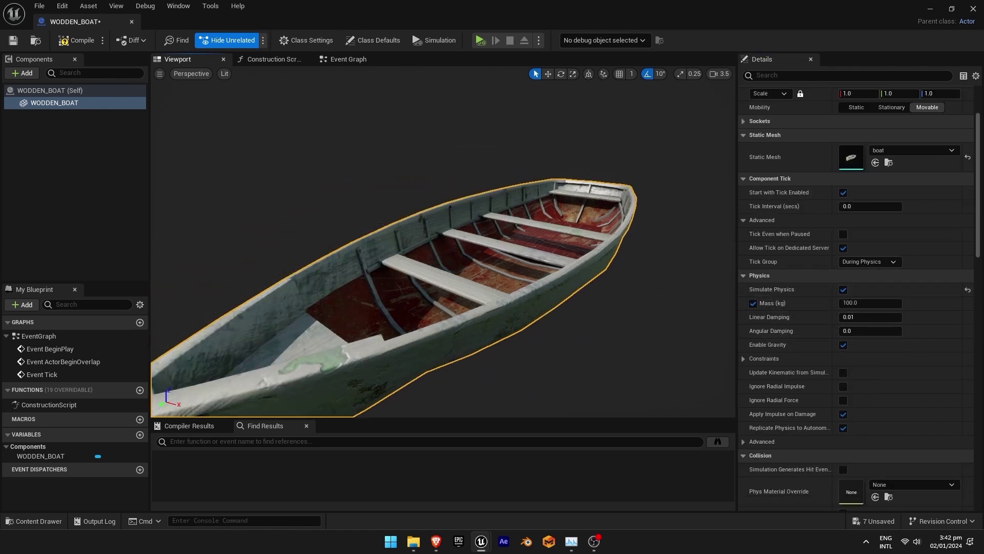
- Add a Buoyancy component to the Blueprint, keeping its default name
click(27, 76)
text(B)
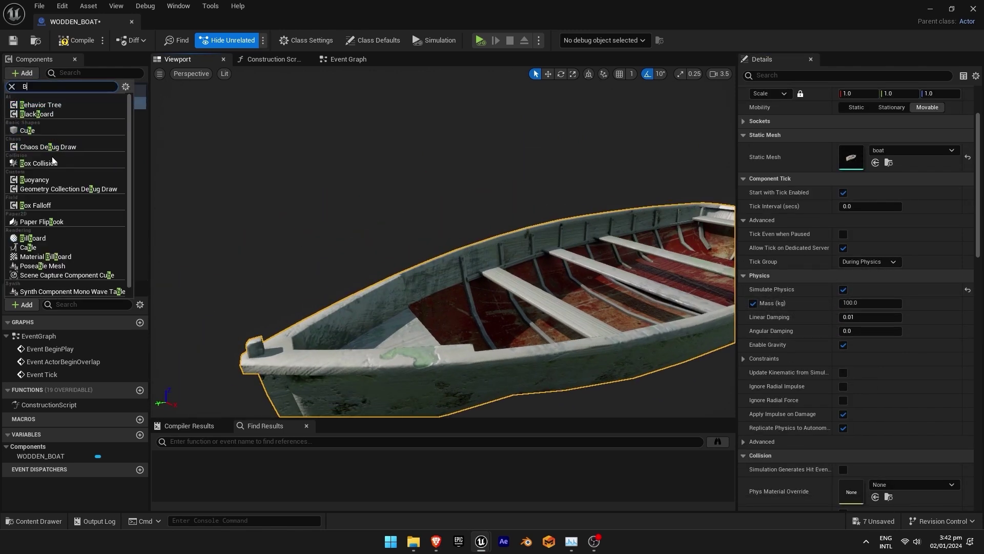
text(u)
click(41, 122)
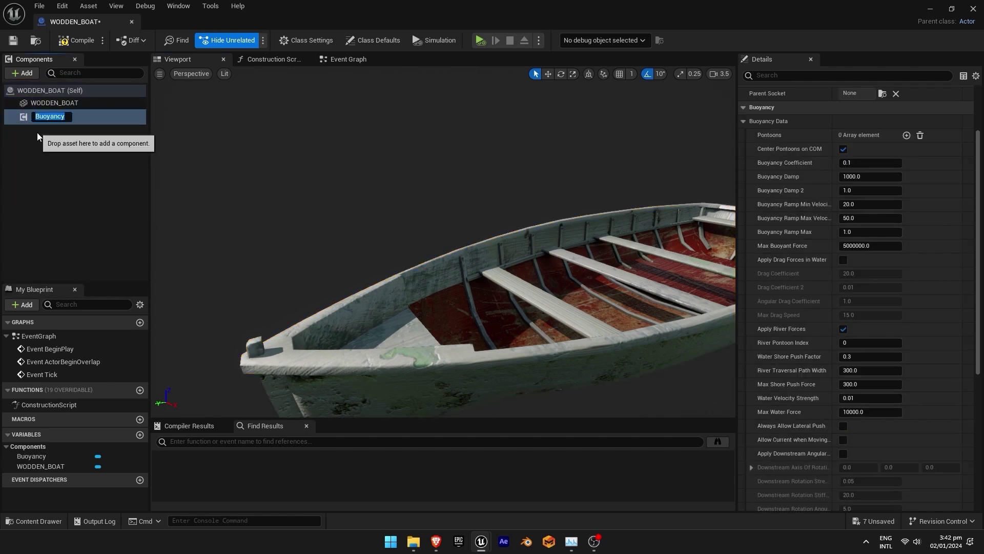
key(Return)
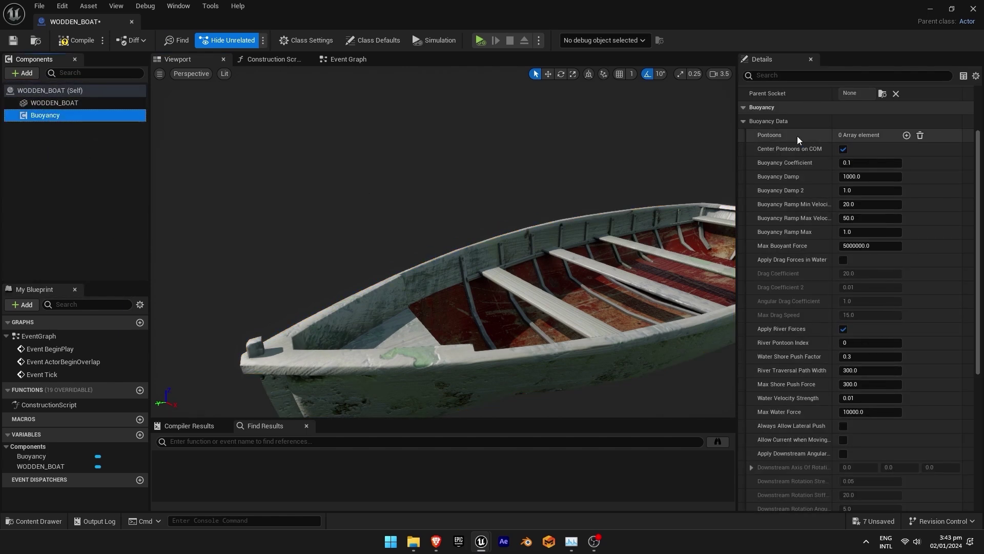
- Add an Arrow component as a child of the WODDEN_BOAT mesh
click(39, 102)
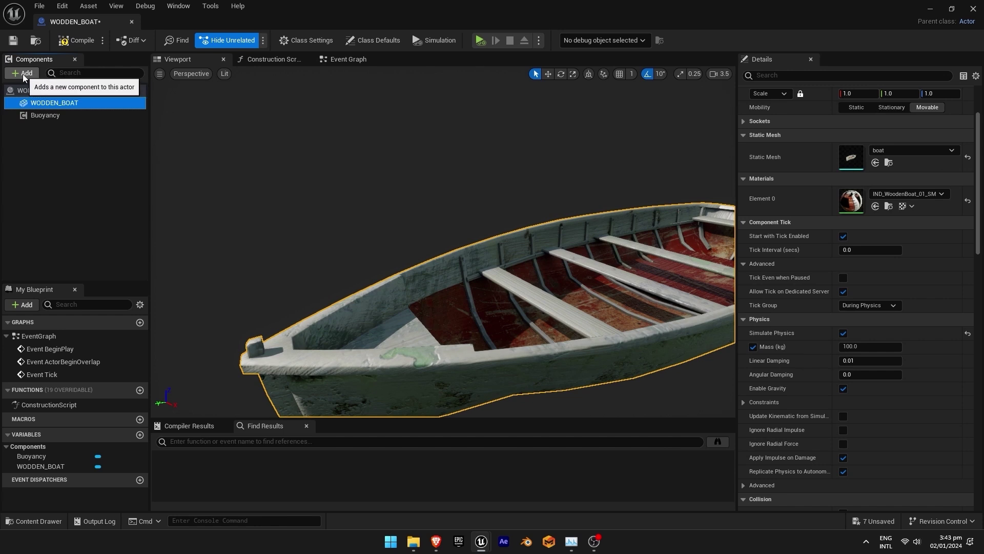
click(27, 74)
text(Arr)
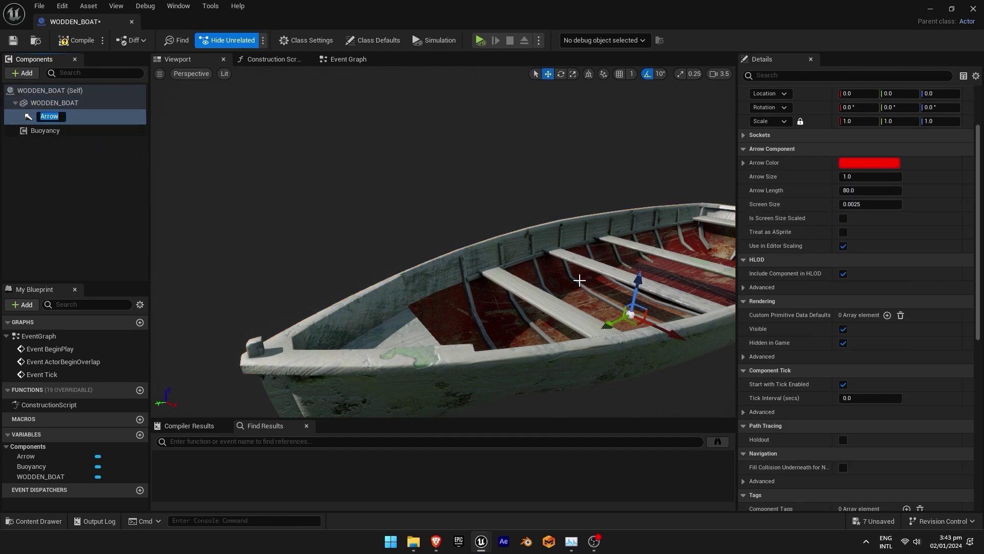
- Position the arrow low on one side of the bow, at about X 1129, Y 11128, Z 820
key(s)
mouse_move(609, 321)
right_down()
mouse_move(597, 333)
mouse_move(617, 335)
right_up()
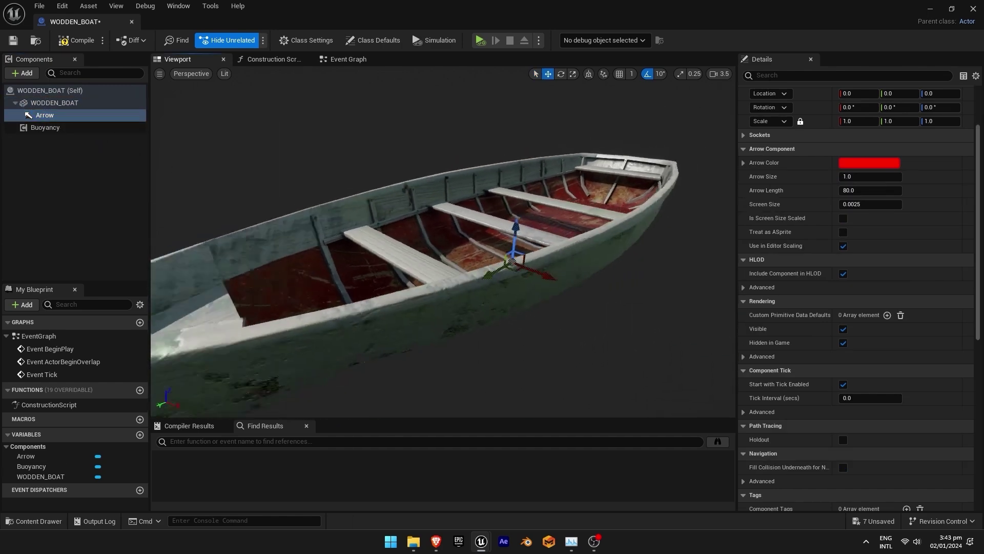
drag(474, 275, 346, 320)
key(w)
mouse_move(346, 321)
right_down()
mouse_move(318, 313)
mouse_move(354, 308)
right_up()
drag(397, 298, 426, 299)
right_drag(391, 261, 359, 246)
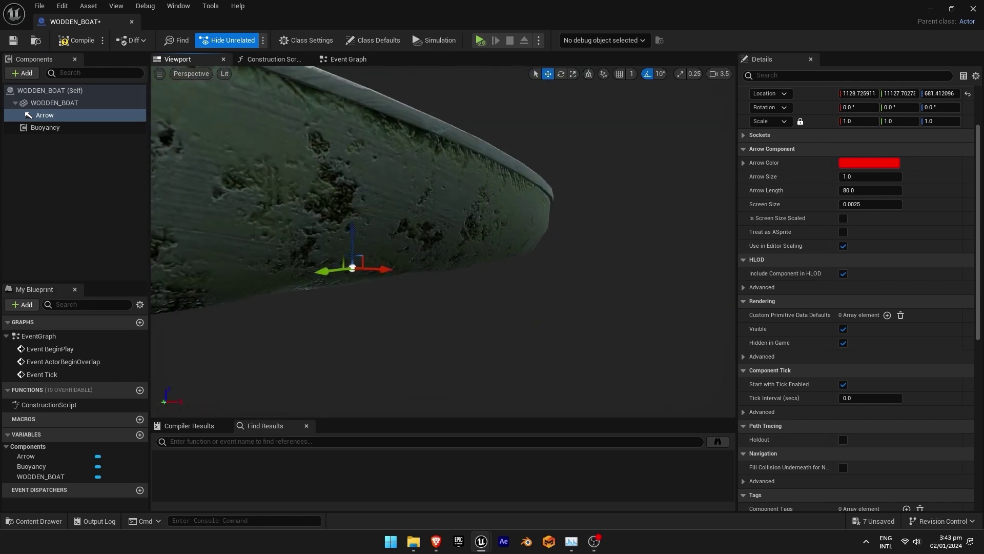
drag(353, 239, 353, 228)
key(s)
right_drag(353, 228, 382, 269)
- Duplicate the Arrow component and move the copy across to the other side of the bow, at about X -1172
click(43, 127)
click(48, 116)
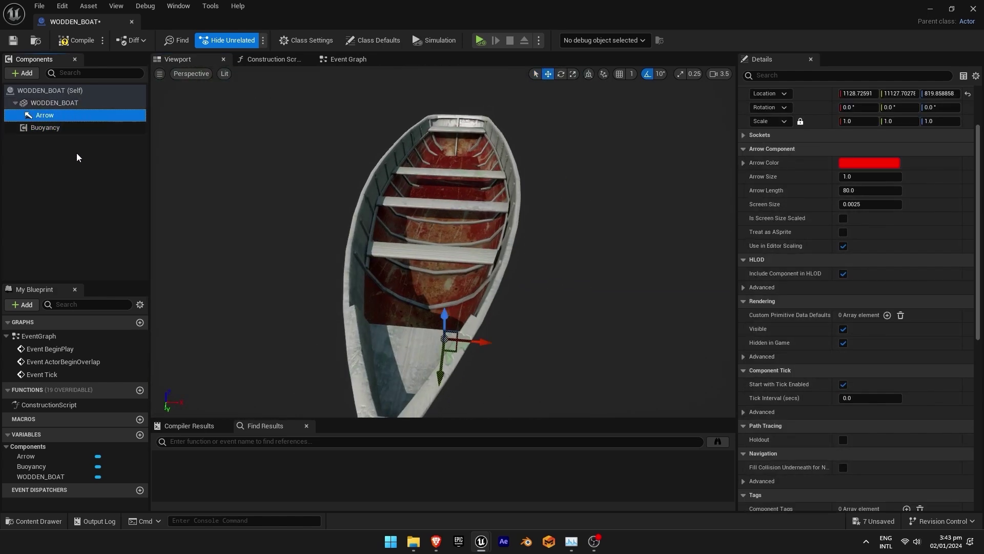
key(ctrl+d)
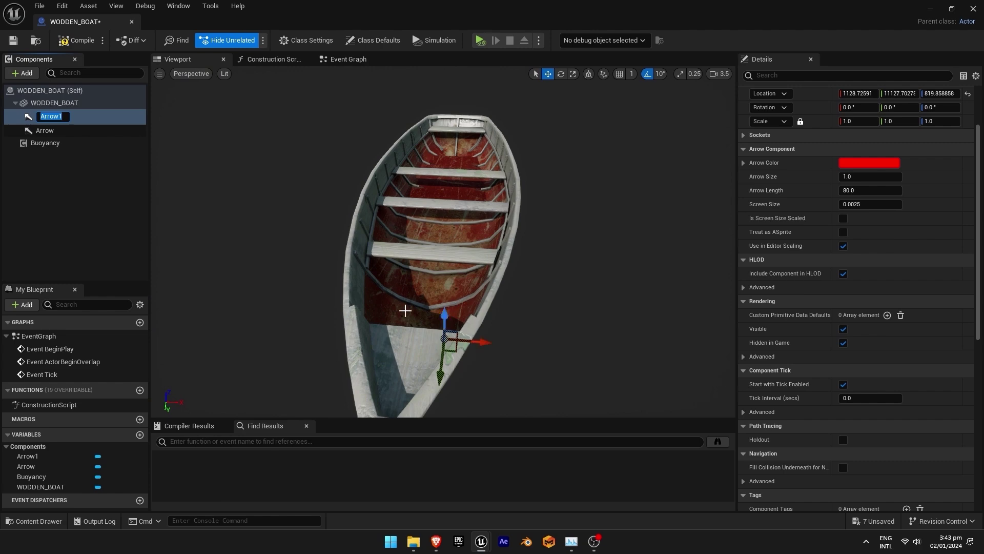
drag(396, 341, 397, 341)
right_drag(397, 341, 431, 292)
drag(432, 285, 482, 260)
- Duplicate Arrow1 and move the copy to the same side of the stern, at about X -3537, Y -11659, Z 1806
click(54, 115)
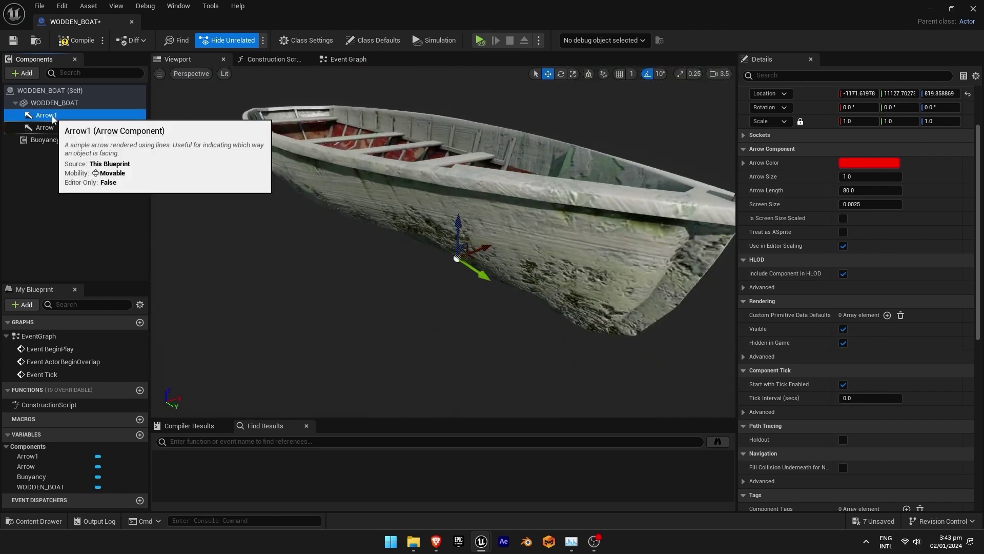
key(ctrl+d)
right_drag(256, 211, 328, 221)
drag(487, 276, 312, 260)
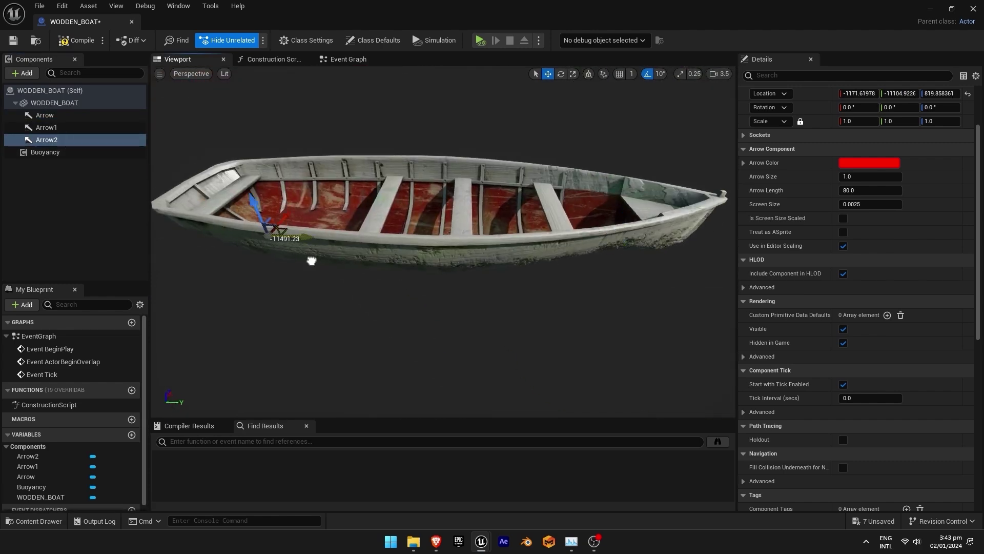
right_drag(312, 259, 311, 224)
drag(312, 224, 287, 241)
right_drag(287, 241, 380, 311)
drag(380, 311, 372, 264)
right_drag(372, 264, 426, 219)
drag(425, 219, 359, 220)
right_drag(359, 221, 369, 297)
- Duplicate Arrow2, move the copy to the opposite side of the stern, and select the Buoyancy component
click(54, 141)
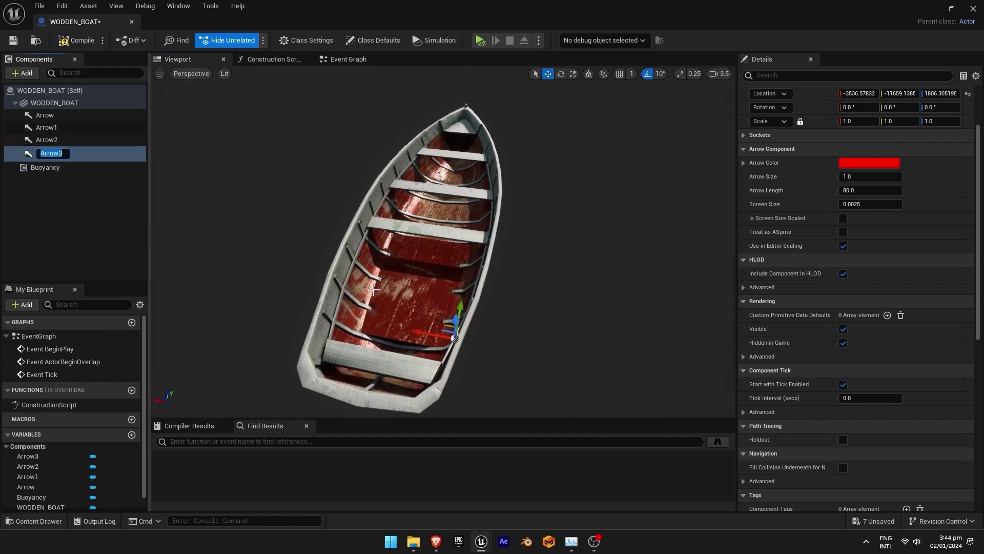
key(Return)
drag(298, 321, 164, 329)
click(45, 164)
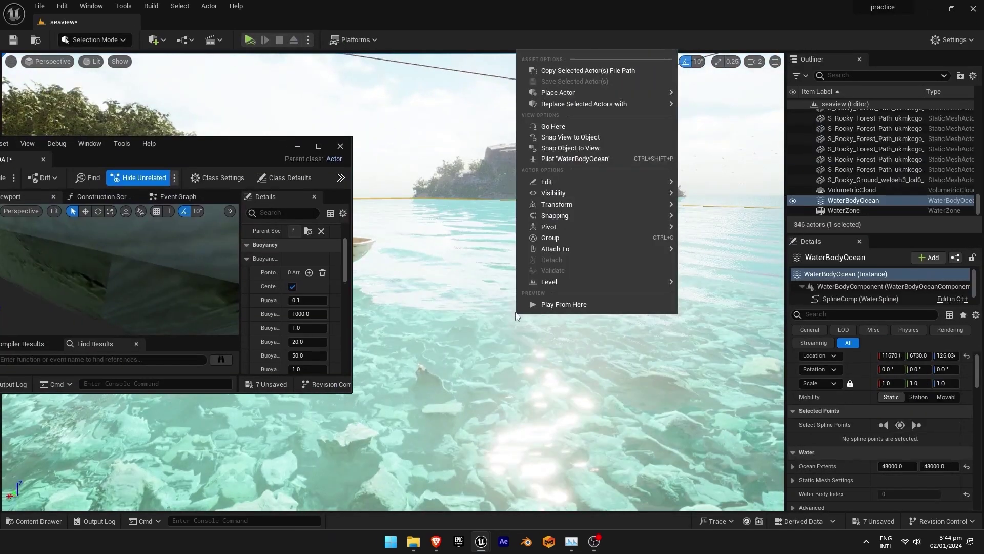
- Place the WODDEN_BOAT Blueprint in the seaview level over the ocean and set its scale to 0.03 on all axes
key(ctrl+space)
drag(514, 395, 607, 282)
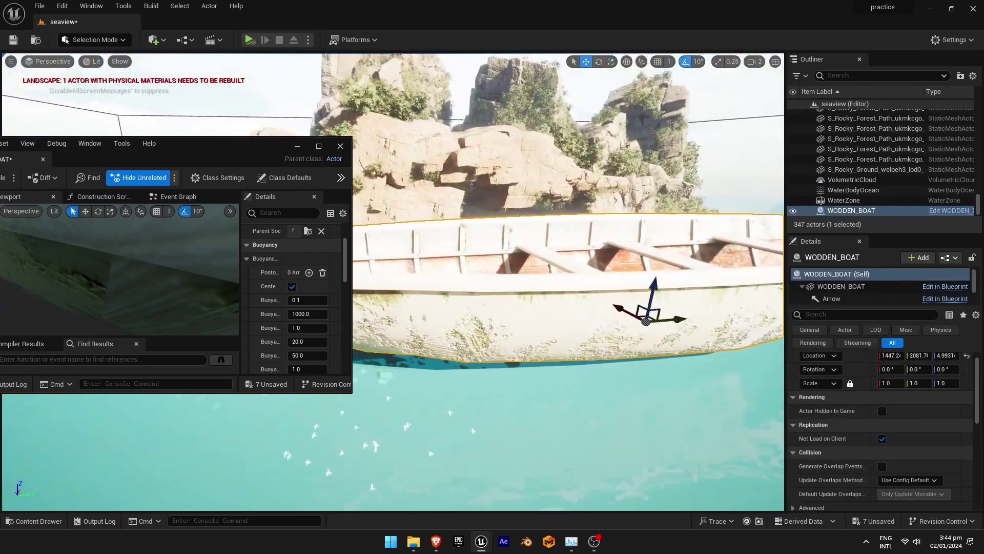
click(891, 382)
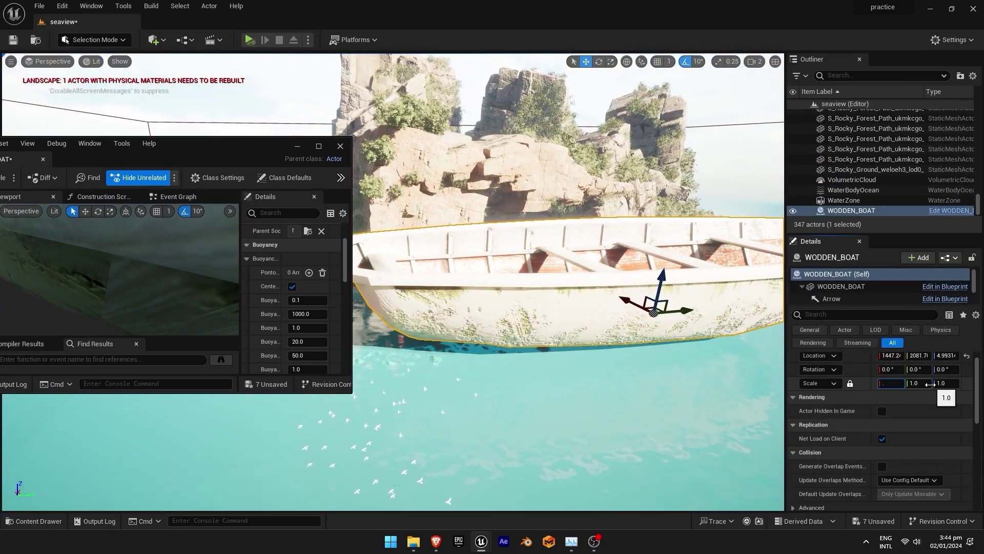
click(918, 399)
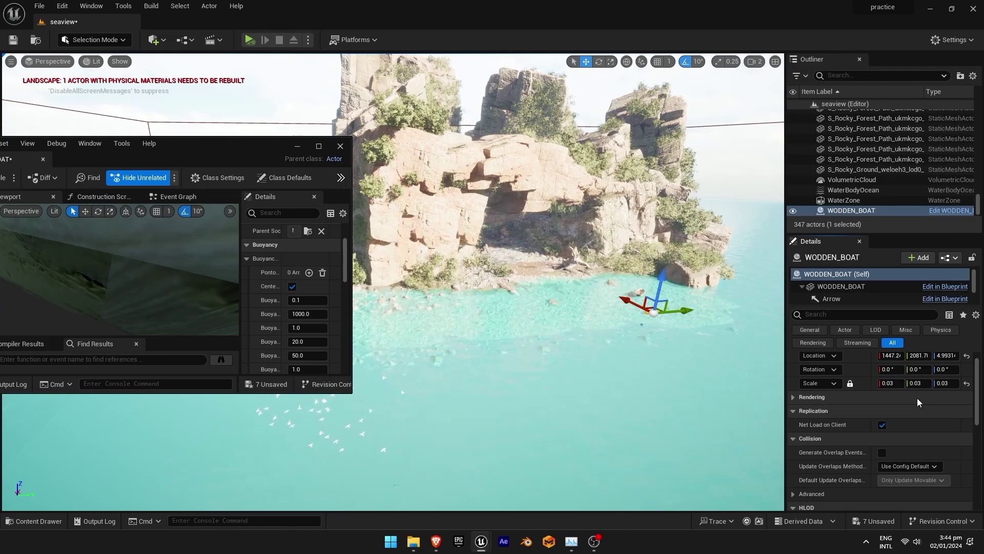
- Move the boat over the shallow water near the shore, to about X 1668, Y 445, Z 226
right_drag(563, 317, 533, 333)
drag(532, 344, 513, 328)
right_drag(513, 328, 487, 359)
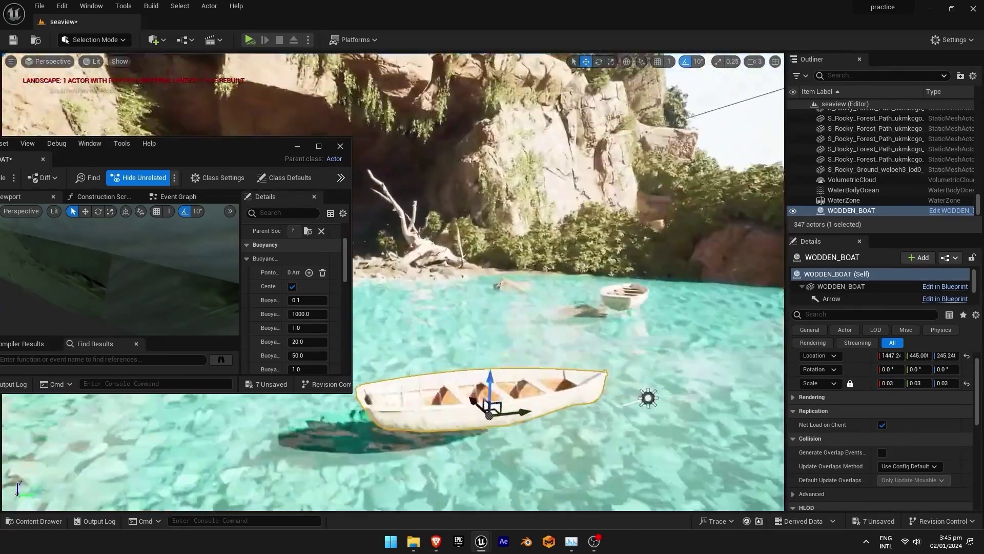
drag(231, 146, 86, 235)
right_drag(564, 333, 666, 339)
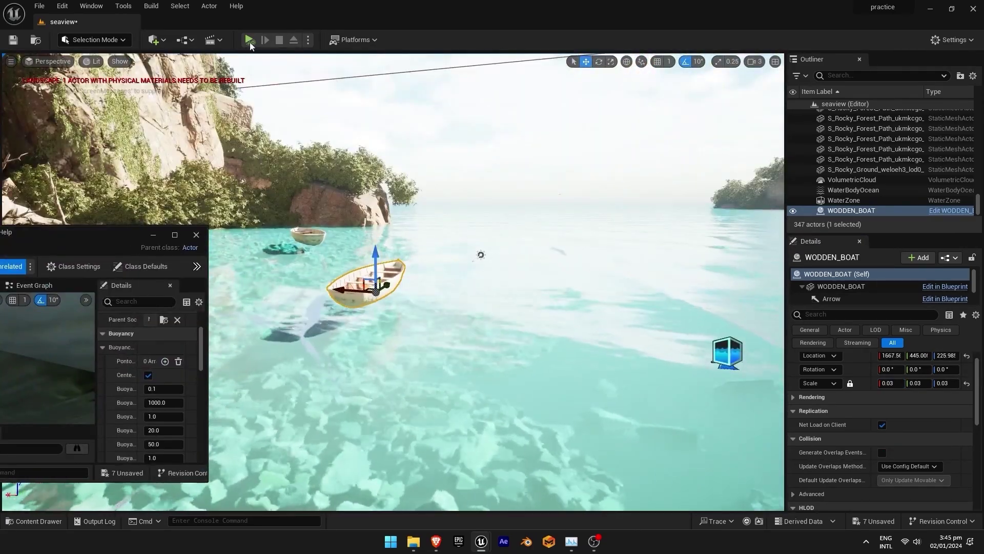
- Simulate the level to test how the boat behaves, stop it, and return to the maximized WODDEN_BOAT Blueprint editor
click(250, 39)
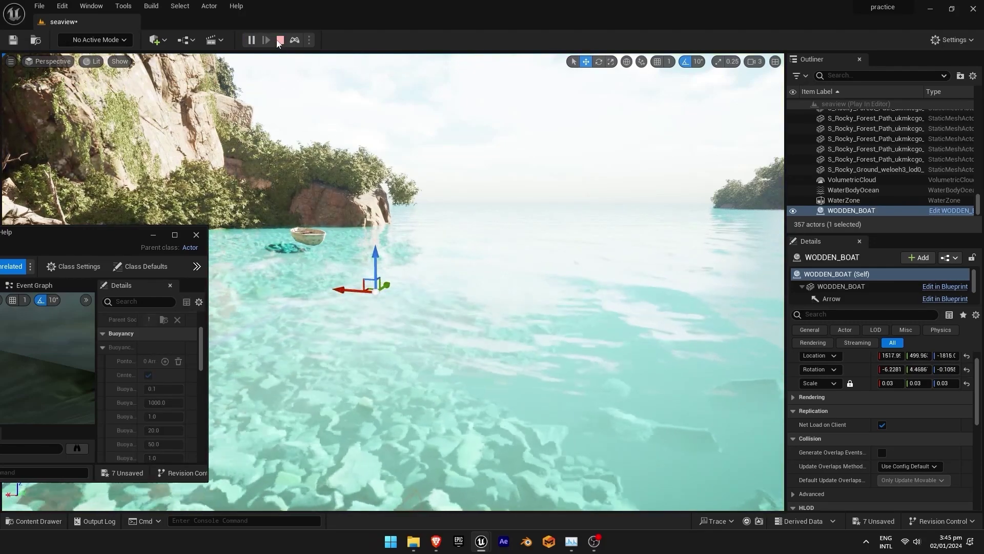
click(280, 40)
drag(114, 233, 375, 158)
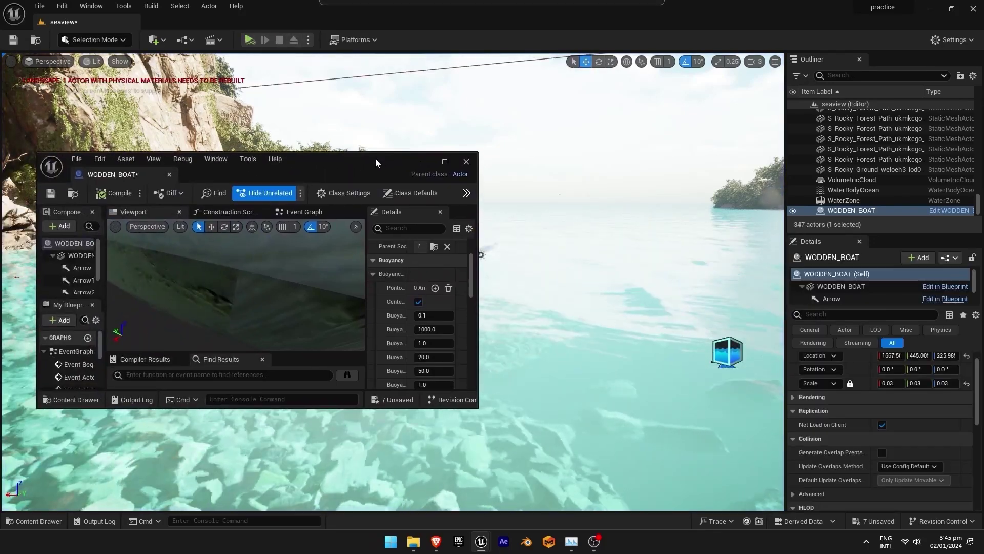
double_click(374, 155)
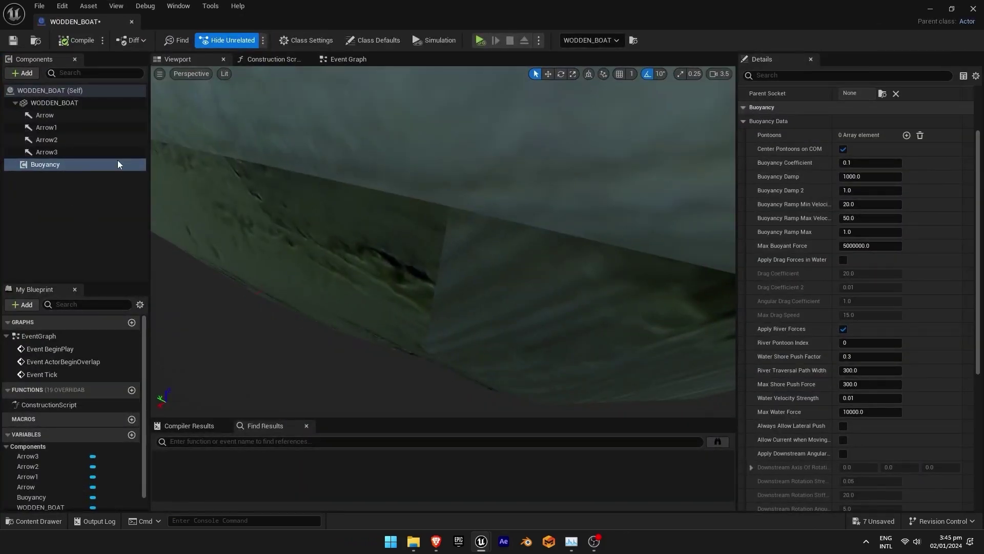
- Raise the Arrow1 component higher along its side of the boat's bow
scroll(353, 220, down, 10)
click(55, 138)
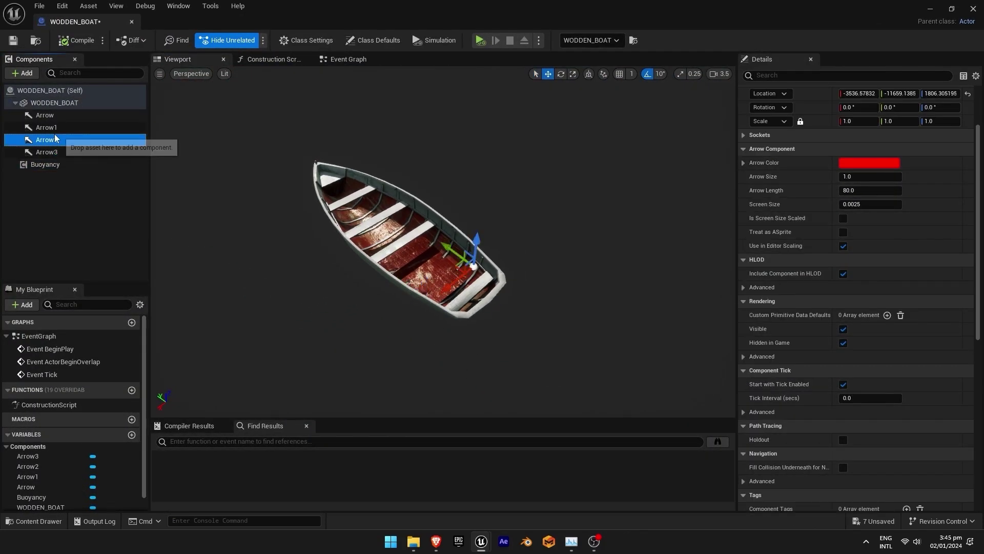
click(54, 129)
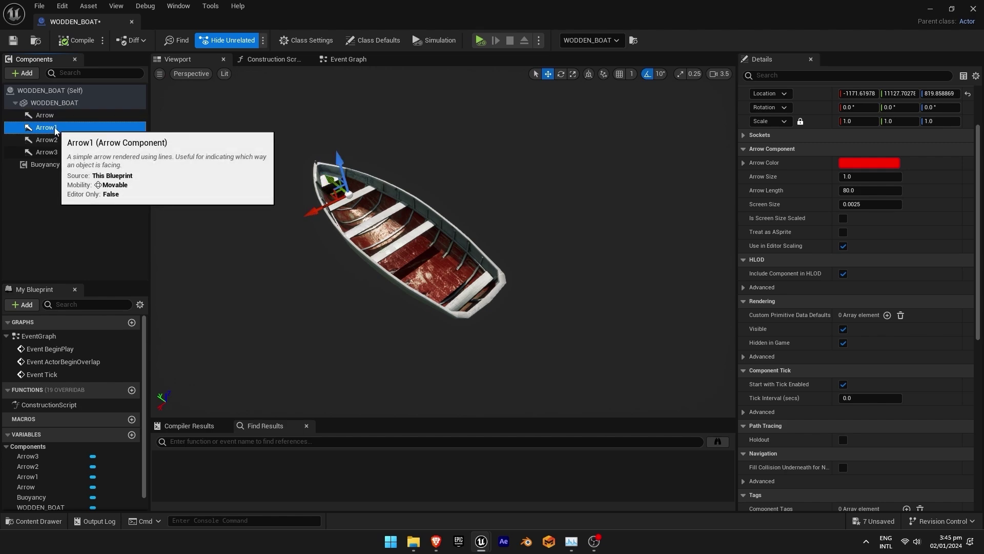
right_drag(328, 221, 410, 179)
key(w)
scroll(354, 219, up, 2)
right_drag(359, 246, 441, 220)
drag(394, 297, 394, 256)
right_drag(362, 224, 410, 231)
- Move the Arrow component outward and up on its side of the bow, to about X 1869, Z 1774
click(44, 115)
drag(256, 259, 356, 261)
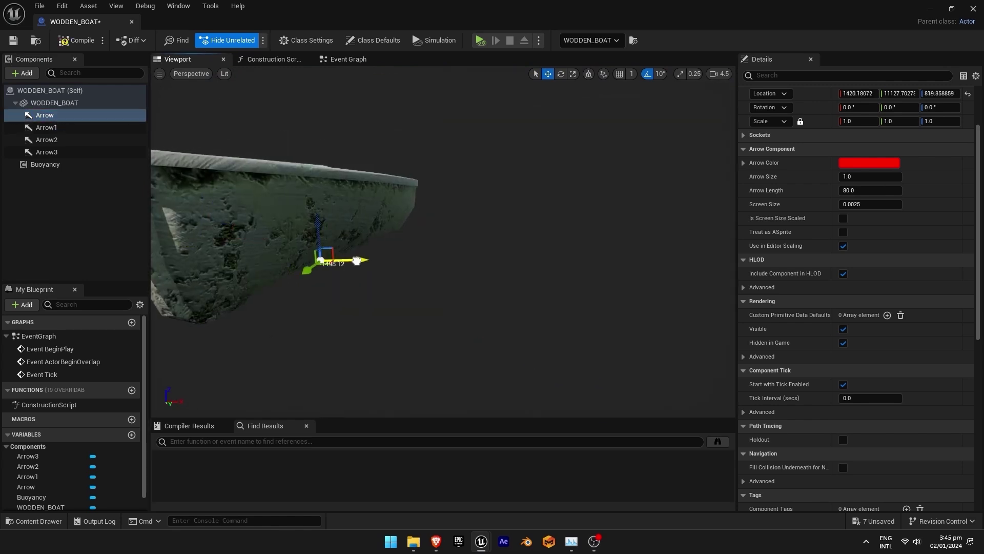
scroll(821, 139, up, 4)
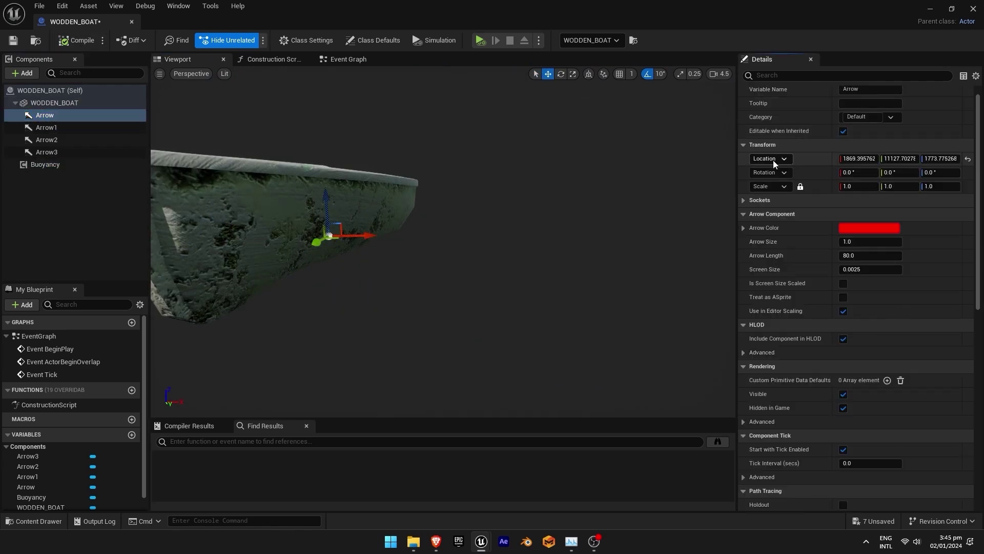
- Copy the Arrow component's location and add four pontoon elements to the Buoyancy component
right_click(773, 160)
click(801, 169)
click(123, 165)
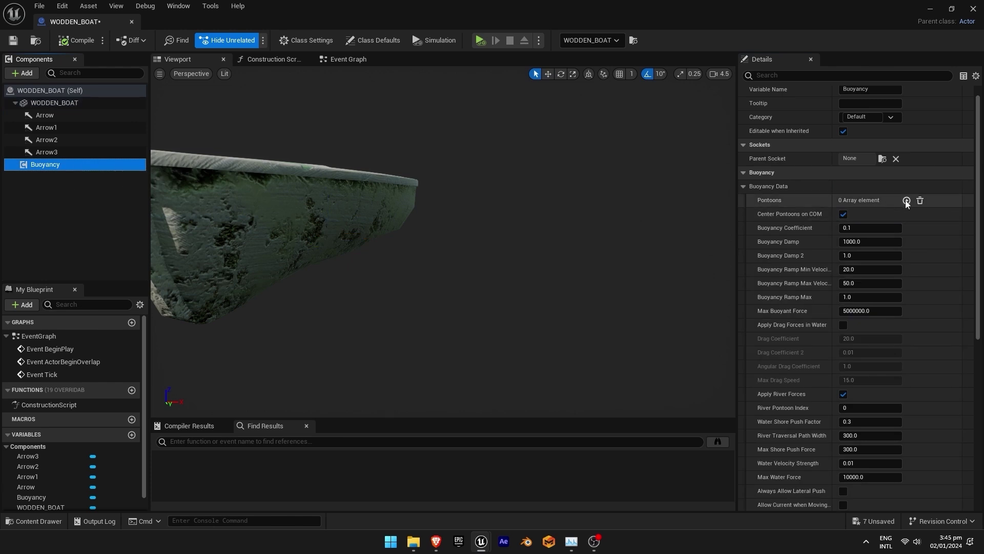
click(907, 201)
click(906, 201)
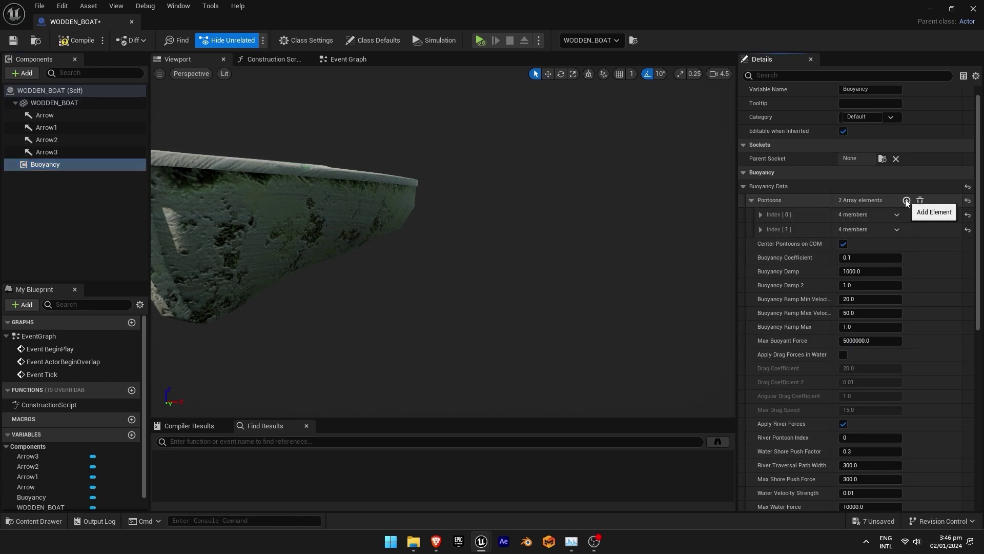
click(906, 201)
click(906, 200)
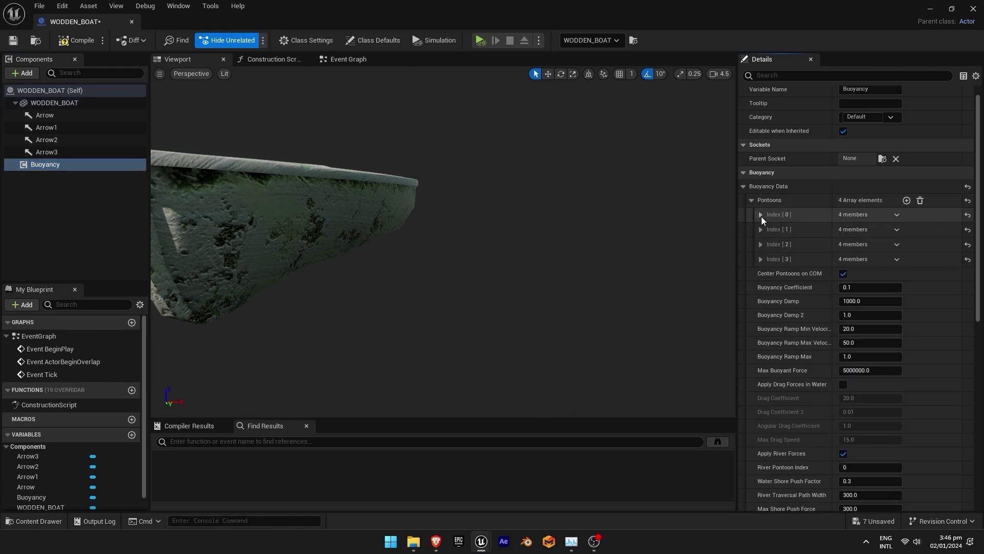
- Paste the copied Arrow location into the Relative Location of pontoon index 0
click(760, 214)
right_click(795, 241)
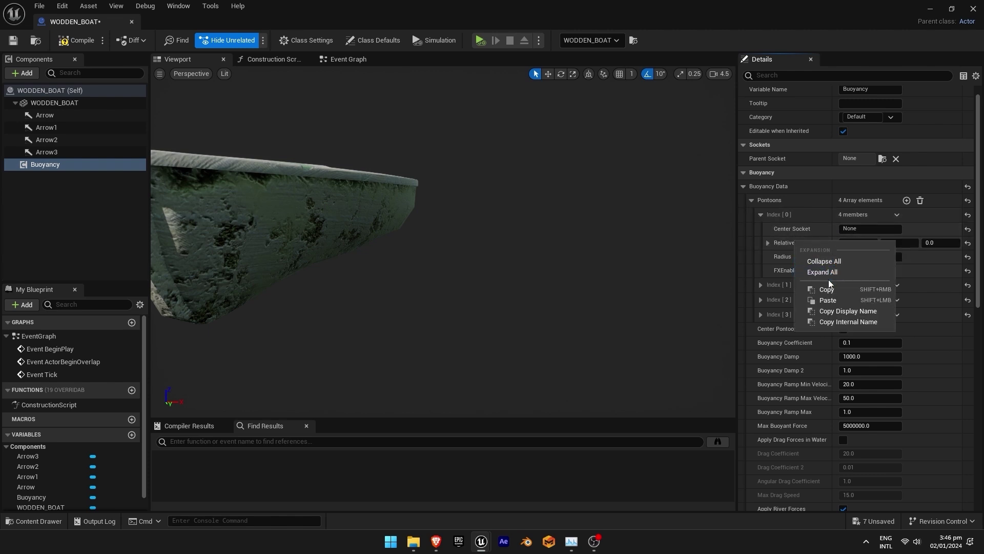
click(827, 300)
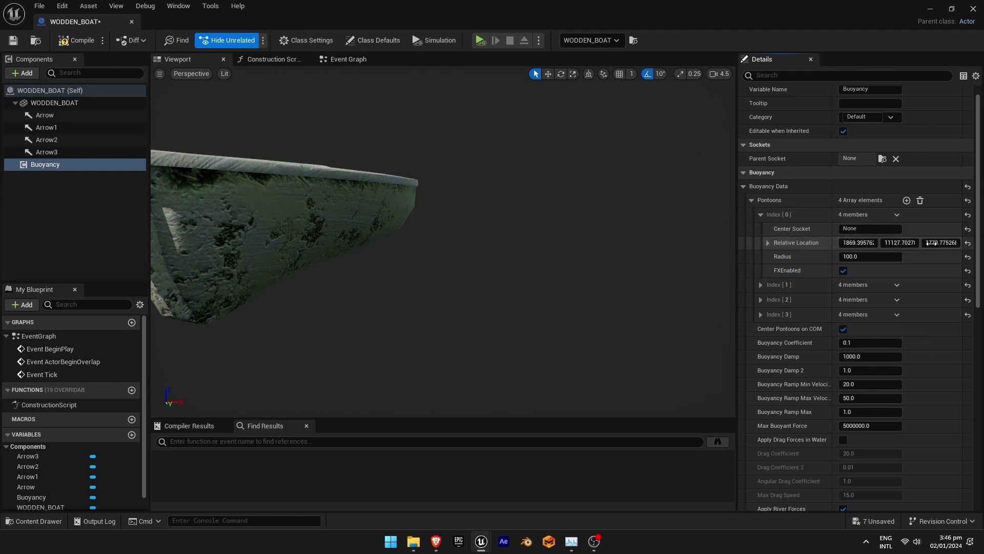
- Copy Arrow1's location into the Relative Location of pontoon index 1 in the Buoyancy component
click(66, 130)
click(796, 169)
click(61, 164)
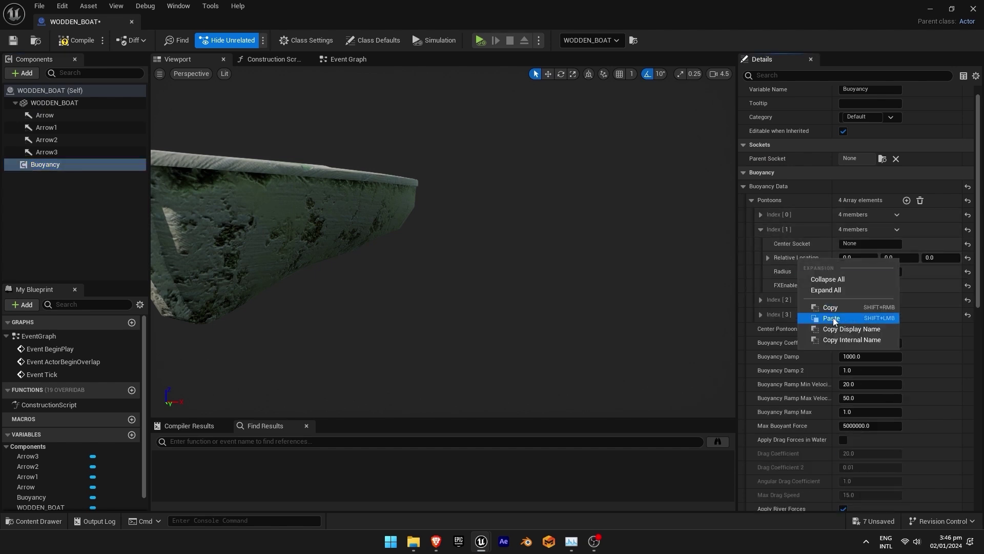
click(833, 318)
click(761, 230)
- Copy Arrow2's location into the Relative Location of pontoon index 2 in the Buoyancy component
click(62, 140)
right_click(779, 158)
click(808, 169)
click(61, 164)
click(761, 244)
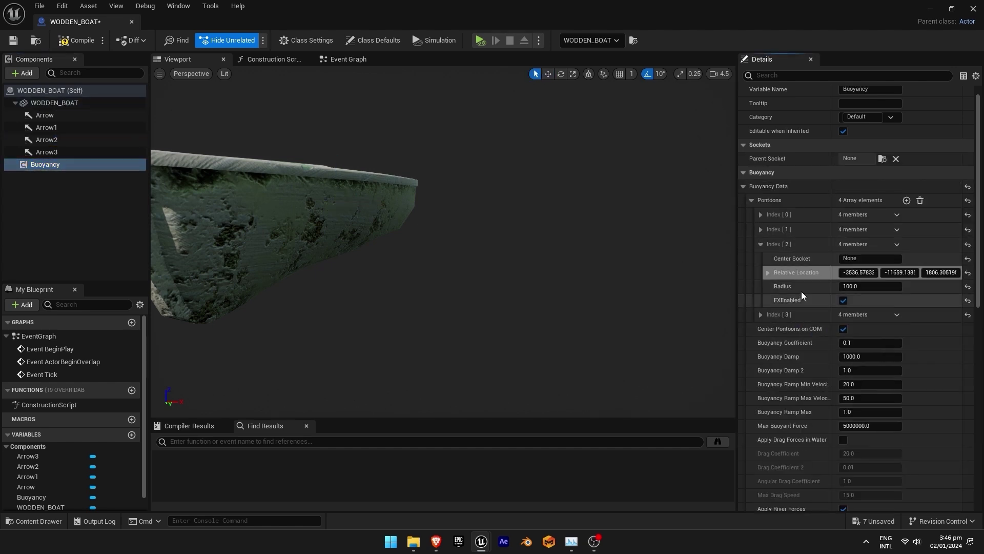
- Copy Arrow3's location into the Relative Location of pontoon index 3 and compile the Blueprint
click(63, 152)
click(77, 165)
click(761, 259)
right_click(796, 287)
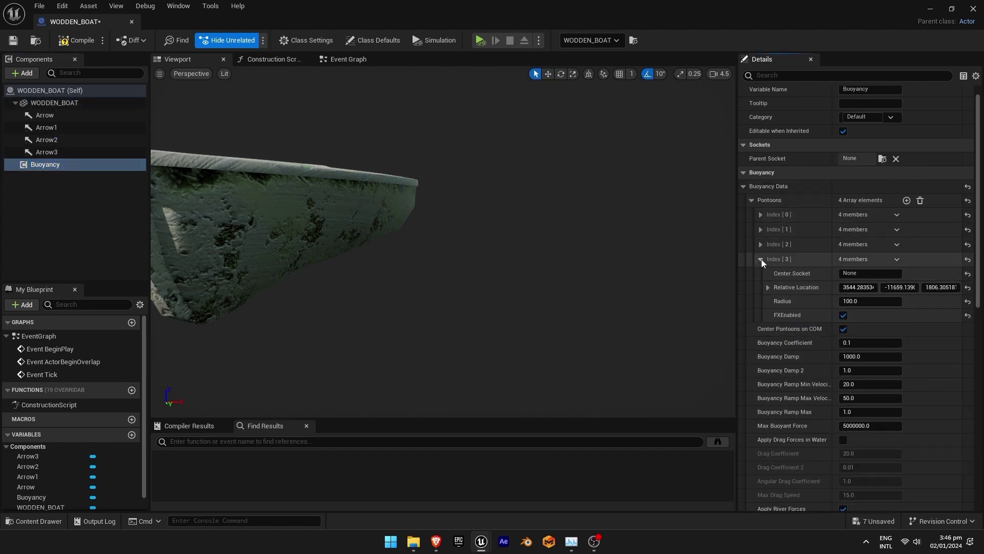
click(85, 40)
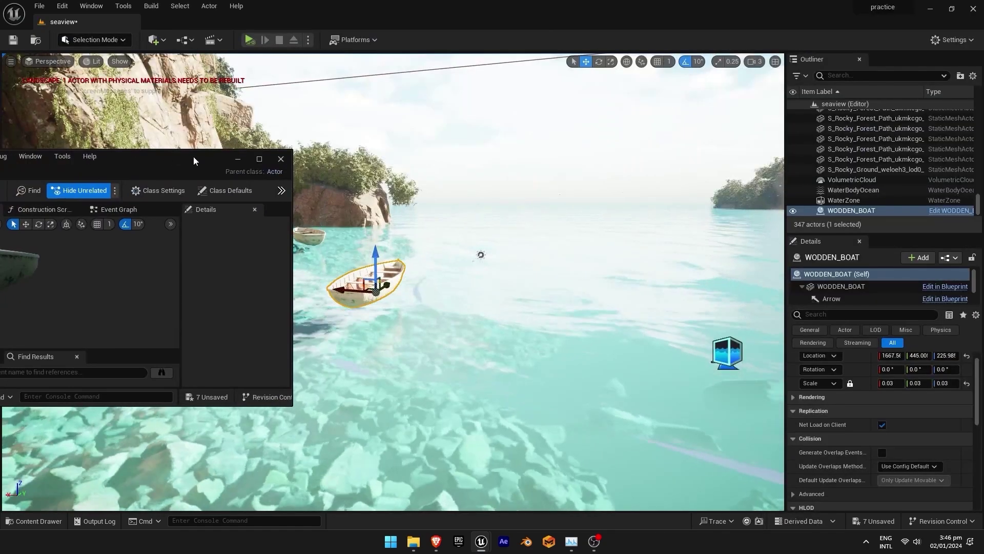
- Return to the seaview level, simulate it, and watch the boat on the water from its side
drag(194, 160, 84, 161)
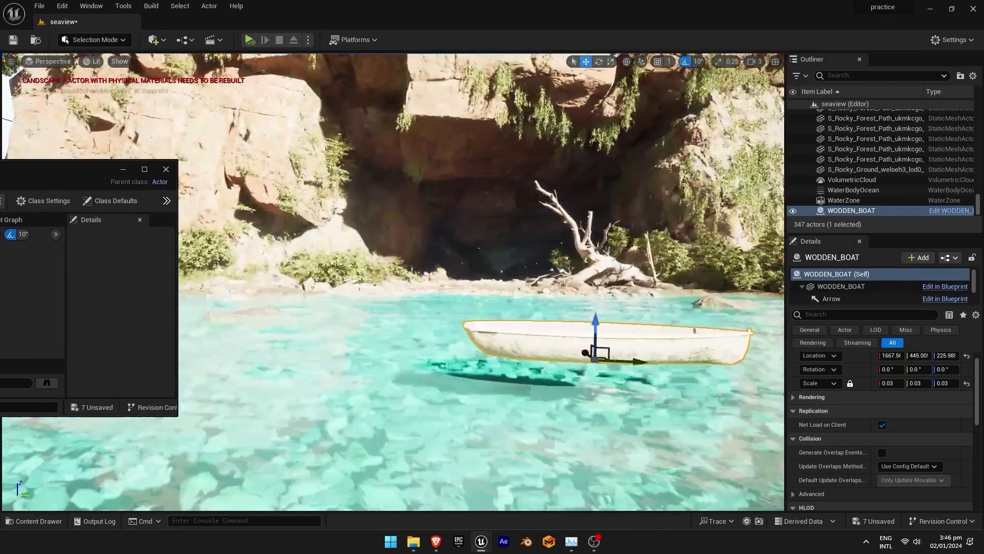
click(250, 39)
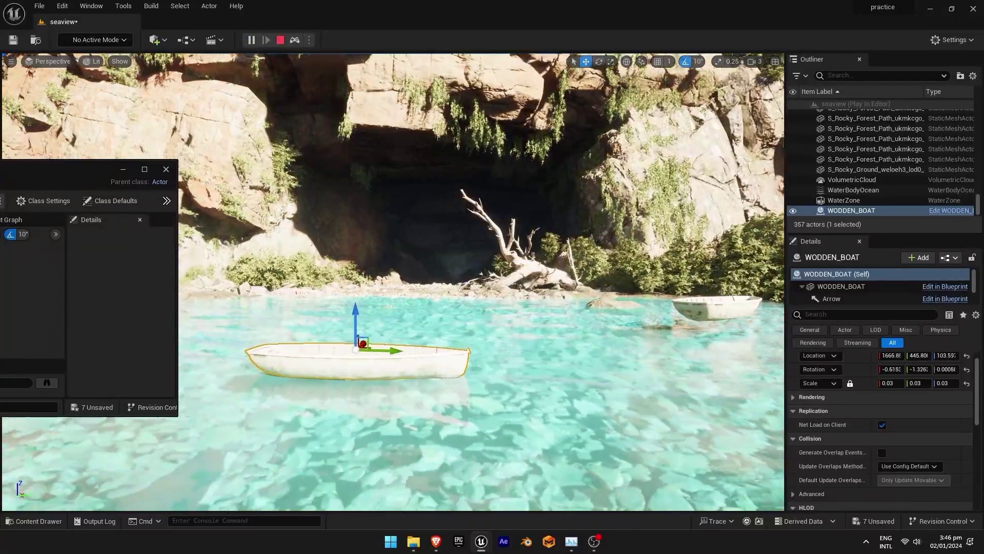
key(d)
right_drag(451, 281, 231, 284)
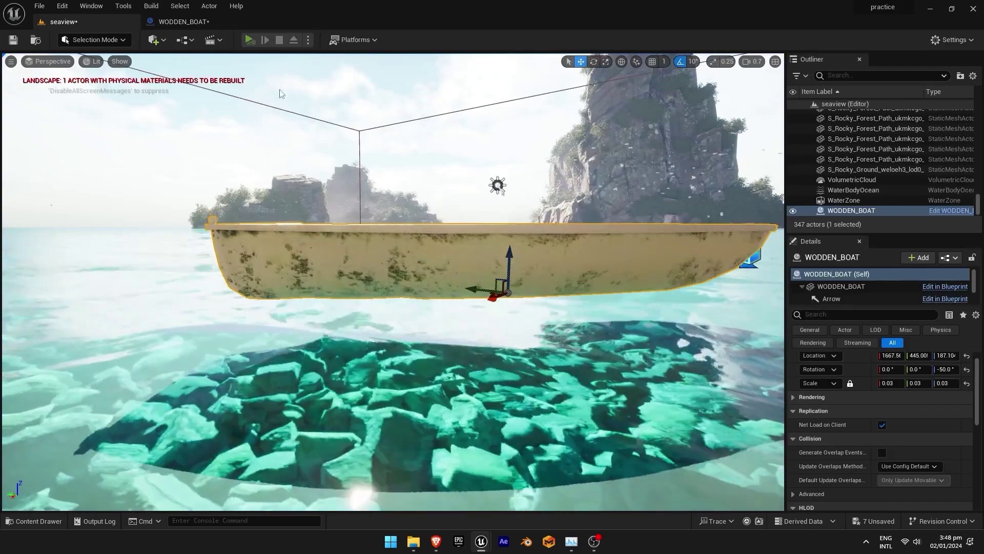
- Run the level again to check the boat's floating from another angle, and choose Simulate as the play mode
key(alt+p)
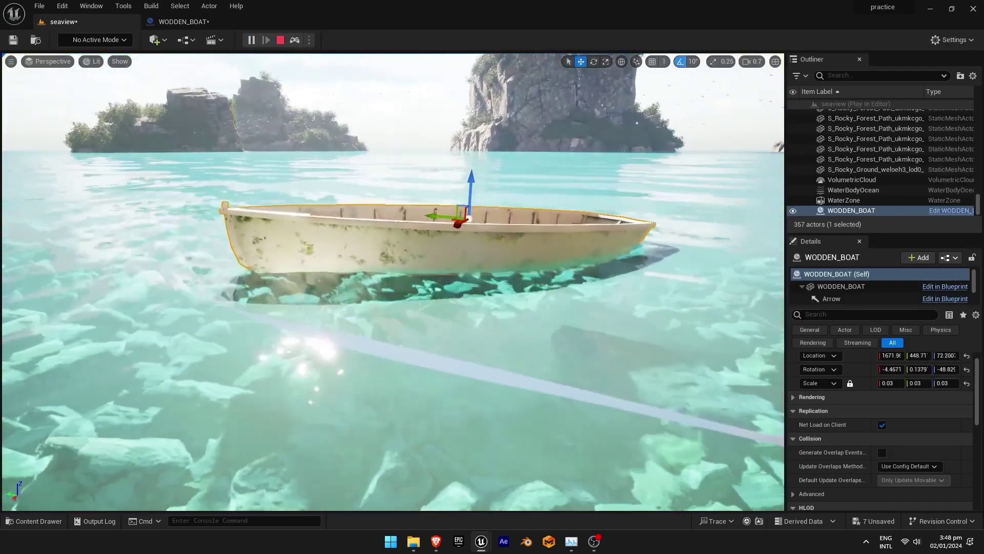
right_drag(316, 149, 368, 149)
click(308, 40)
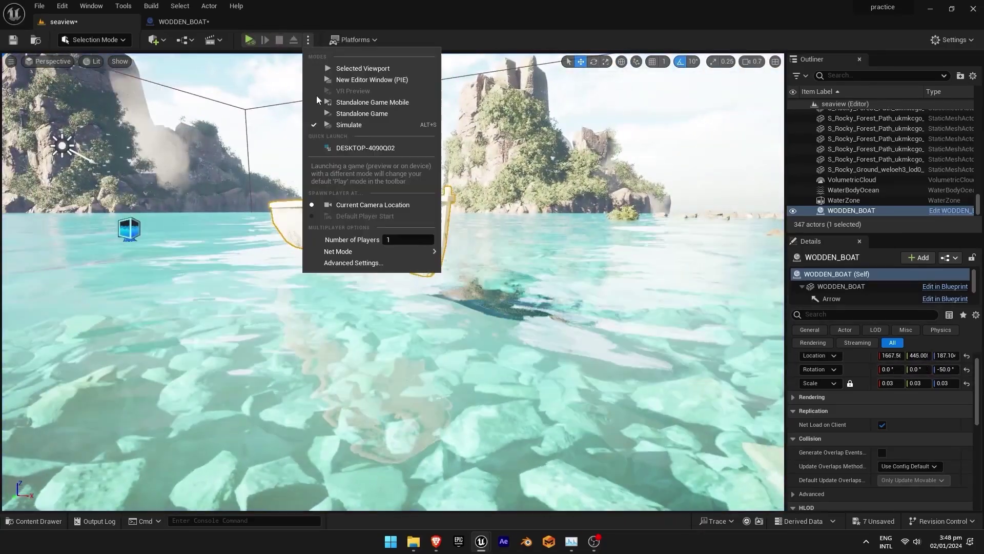
click(348, 124)
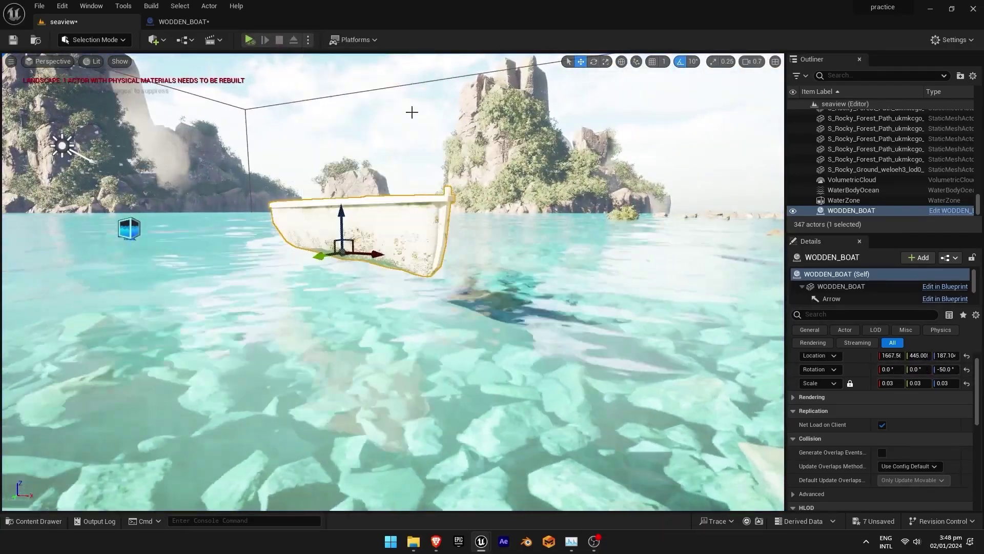